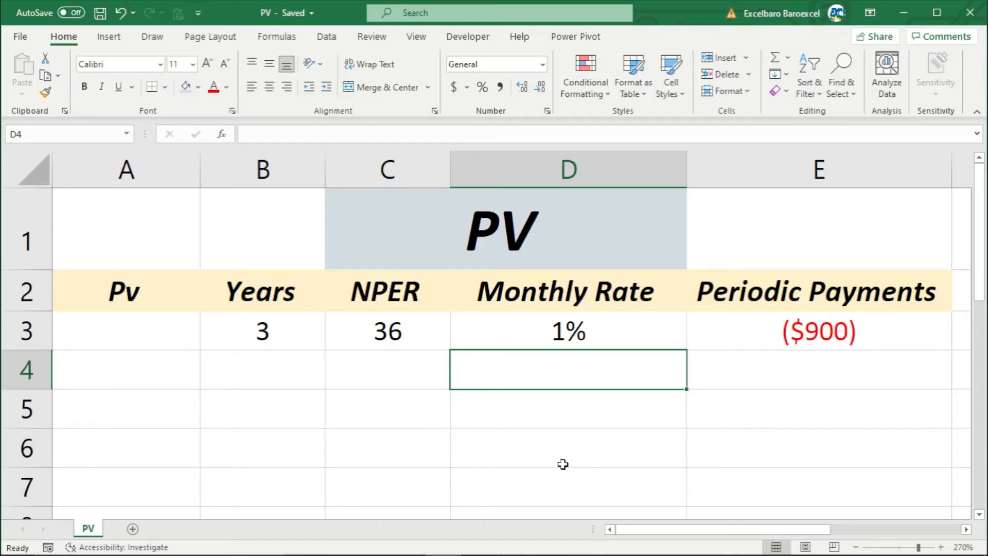
# Calculate the present value in A3 with =PV(D3,C3,E3), using the monthly rate, NPER and periodic payment
pyautogui.click(812, 337)
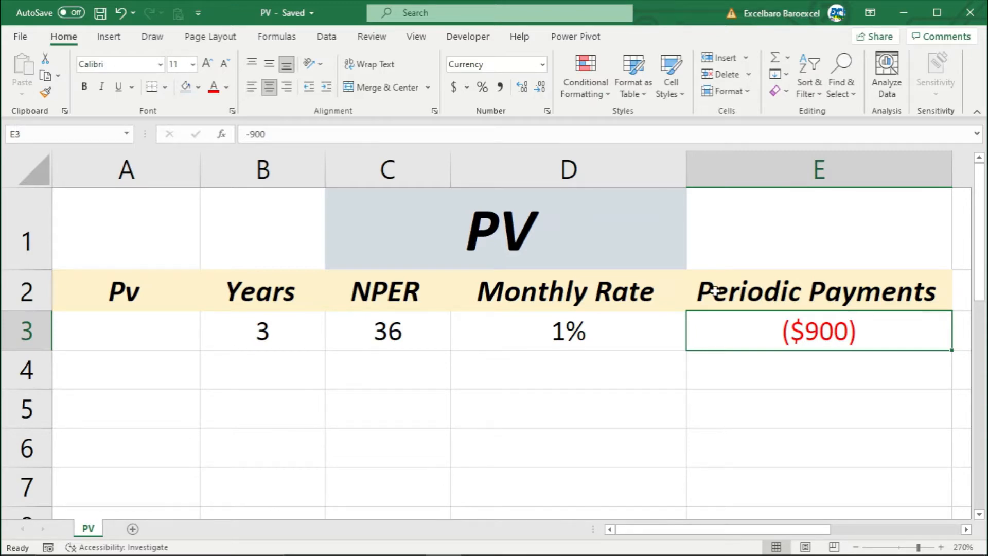
pyautogui.click(134, 332)
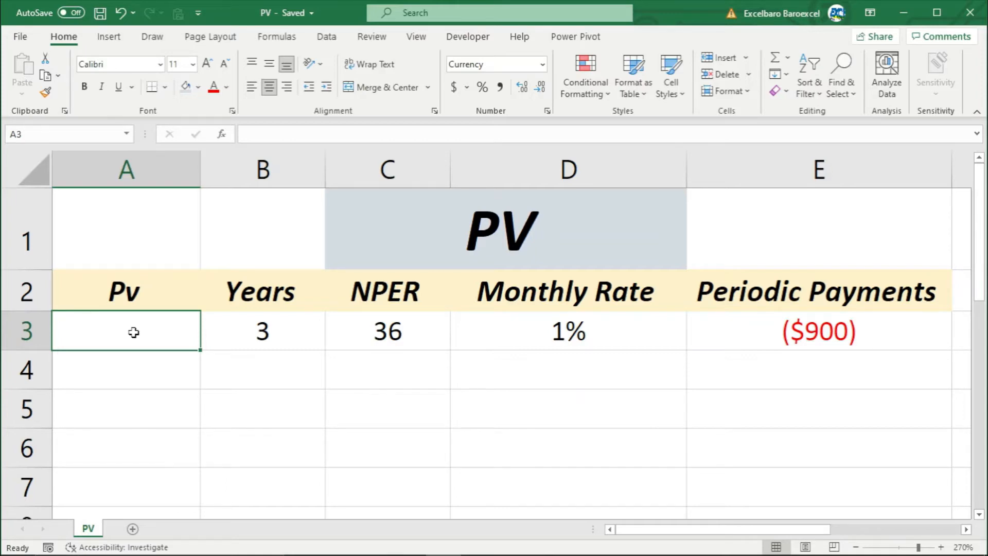
pyautogui.write('=')
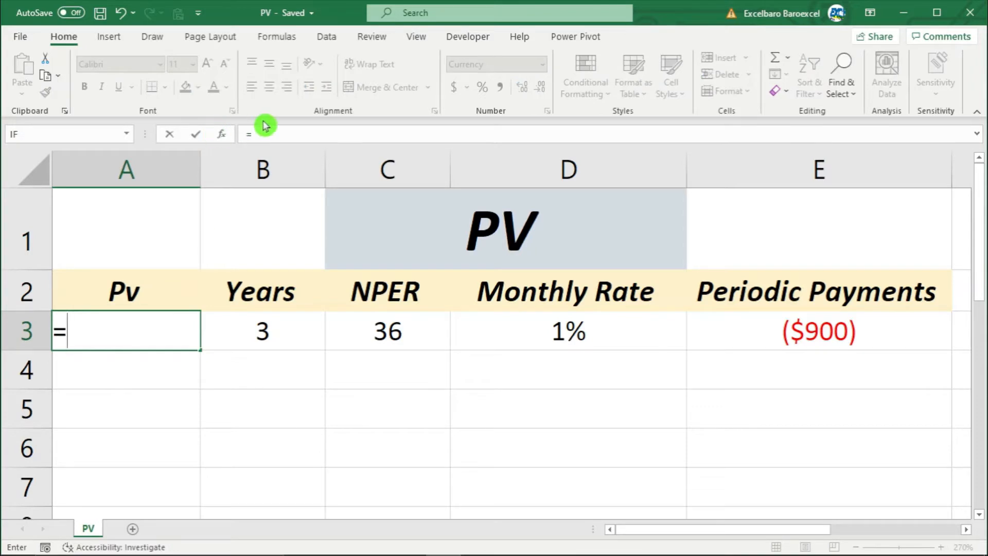
pyautogui.click(270, 134)
pyautogui.write('pv')
pyautogui.press('Tab')
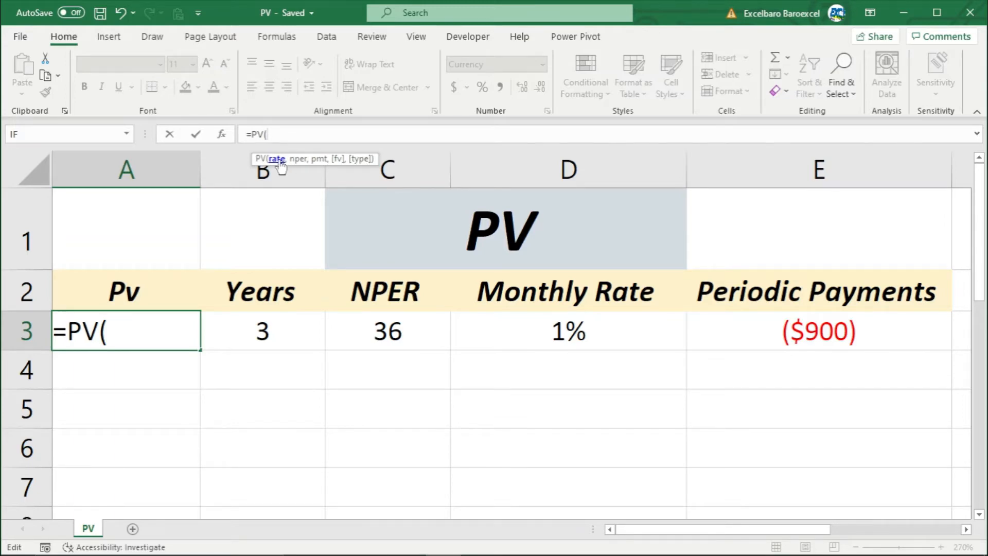
pyautogui.click(569, 340)
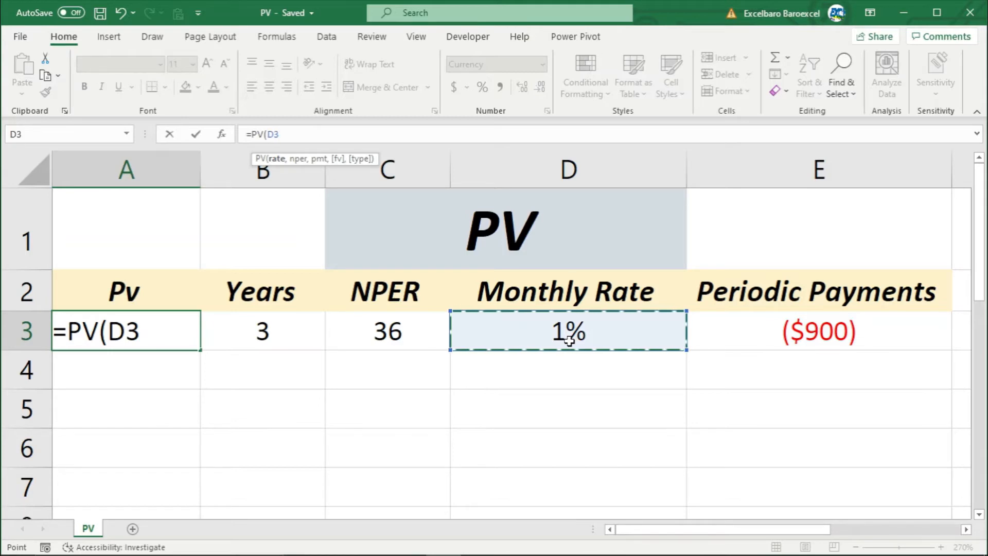
pyautogui.write(',')
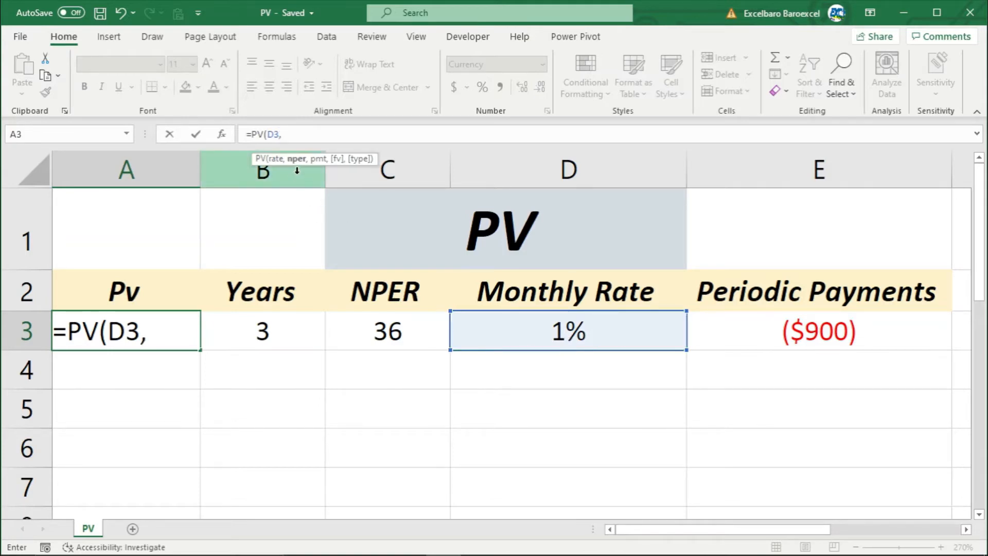
pyautogui.click(405, 342)
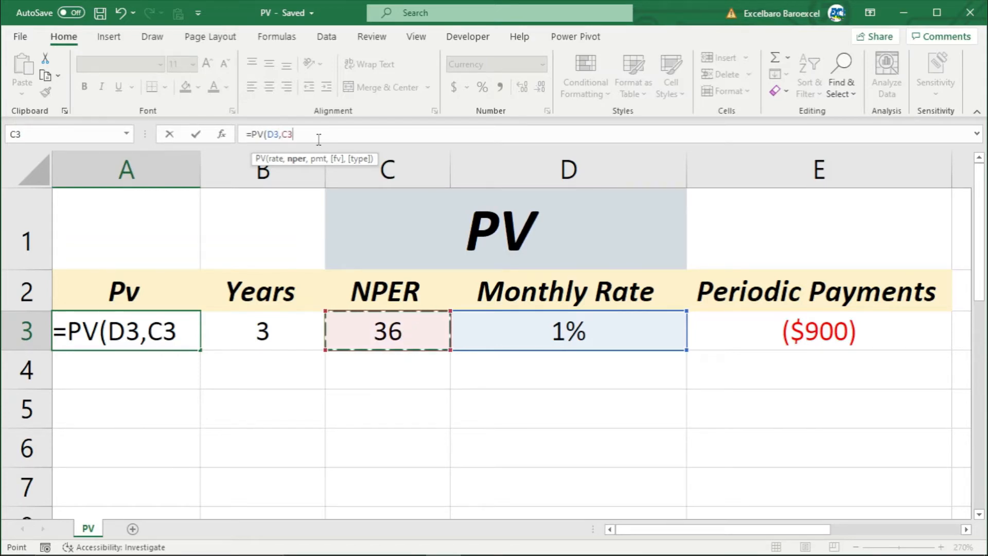
pyautogui.write(',')
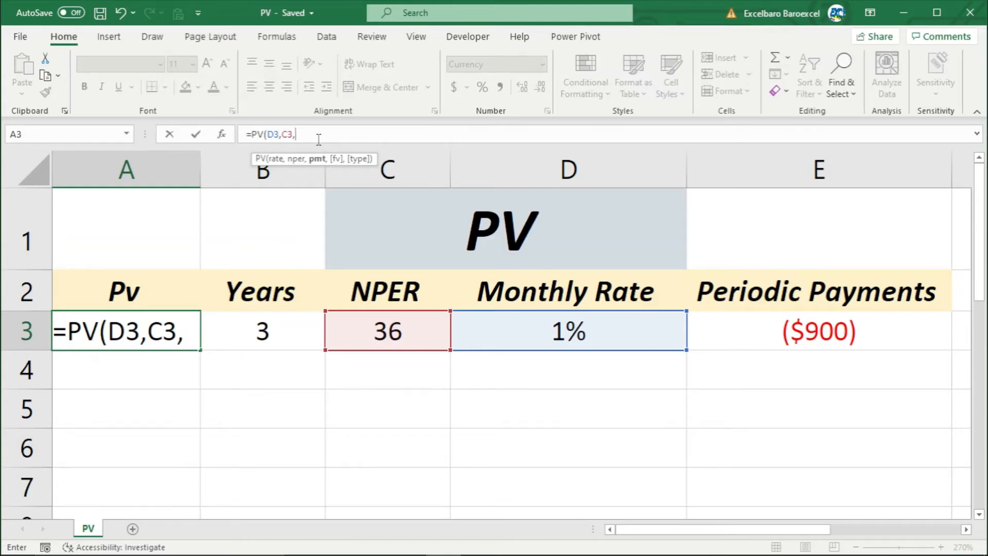
pyautogui.click(820, 334)
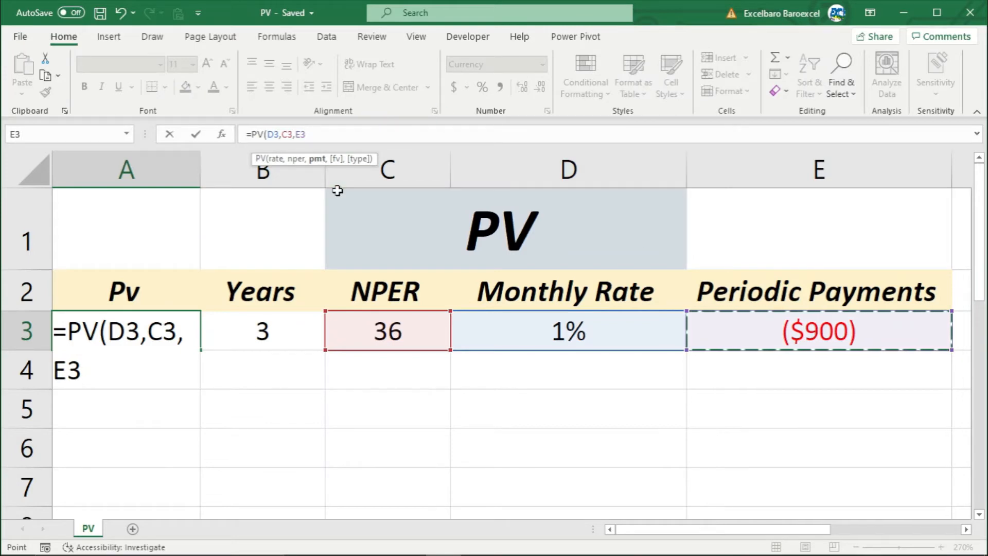
pyautogui.write(')')
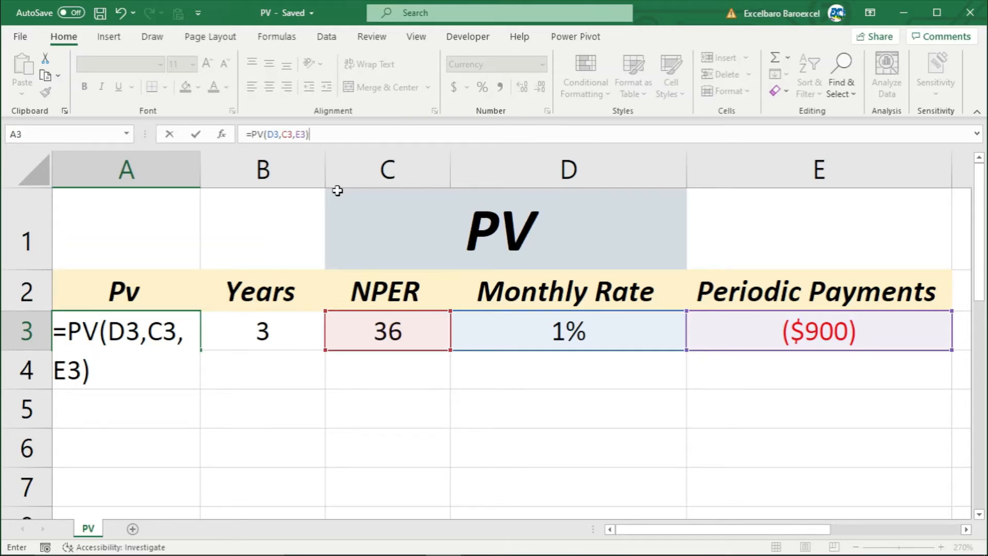
pyautogui.press('Return')
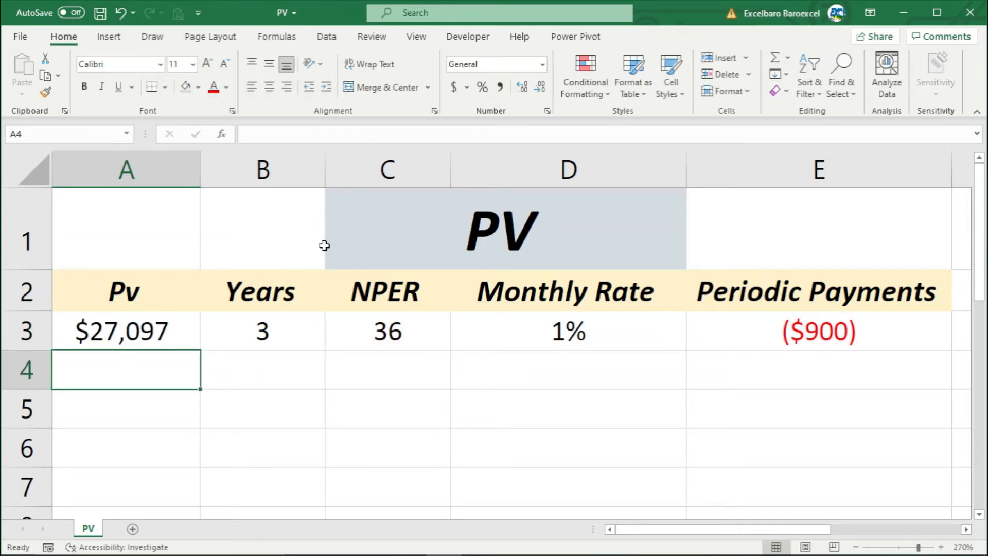
pyautogui.click(102, 339)
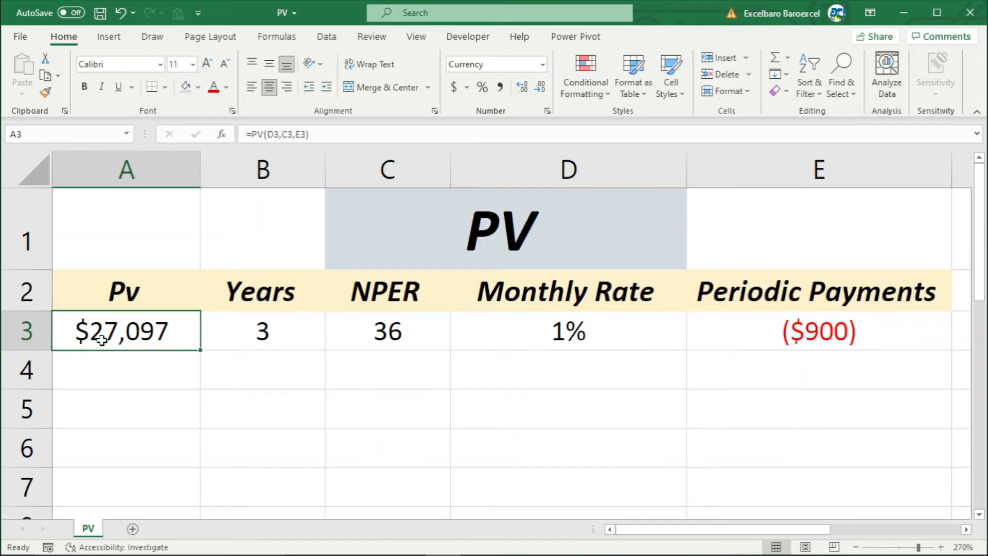
pyautogui.moveTo(304, 330); pyautogui.dragTo(555, 344)
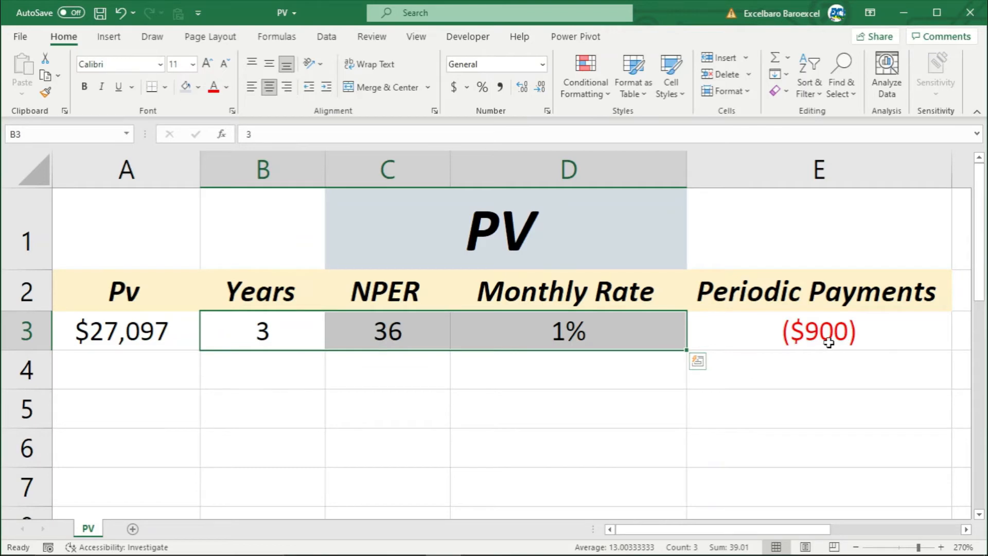
pyautogui.click(773, 399)
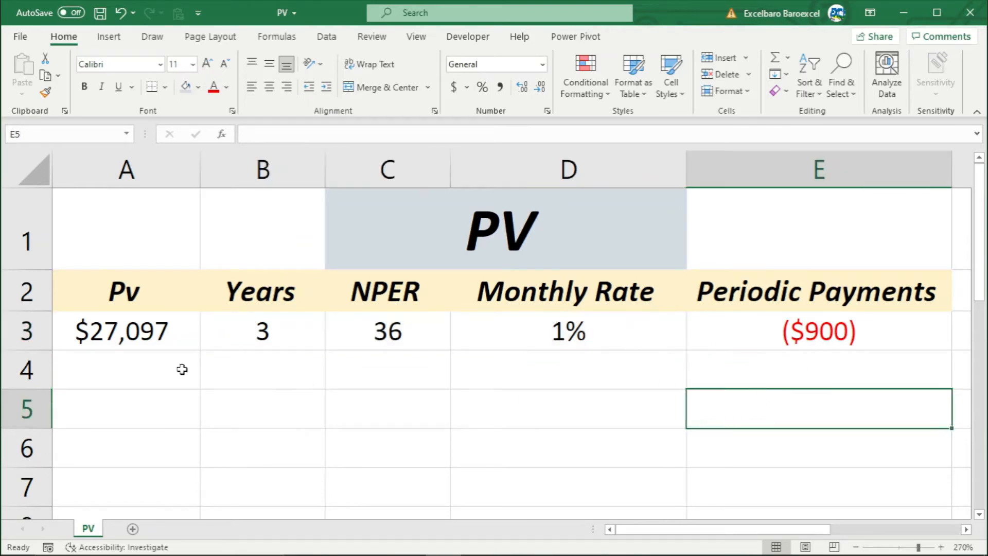
pyautogui.click(90, 335)
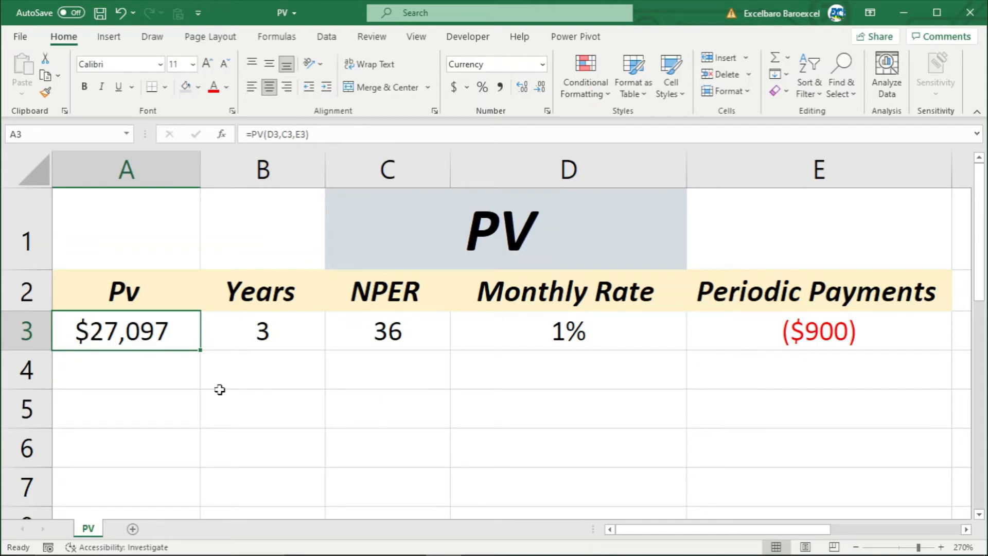
# Calculate the total of all periodic payments in D5 with the formula =E3*C3
pyautogui.click(570, 415)
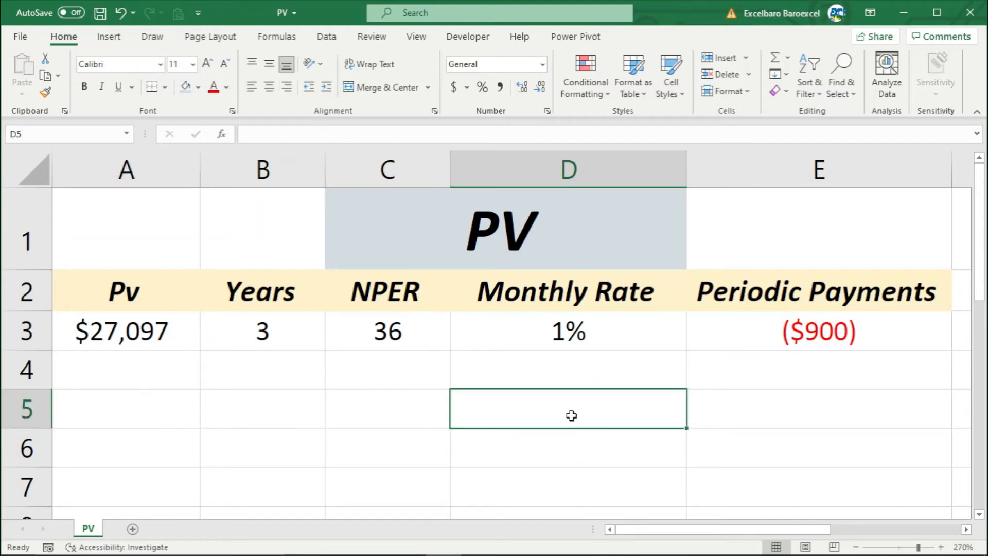
pyautogui.write('=')
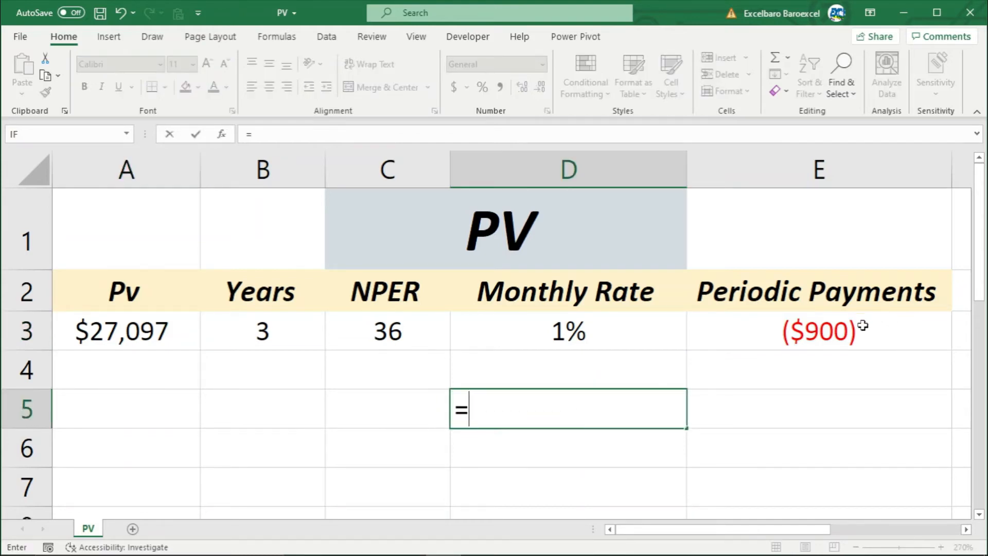
pyautogui.click(836, 334)
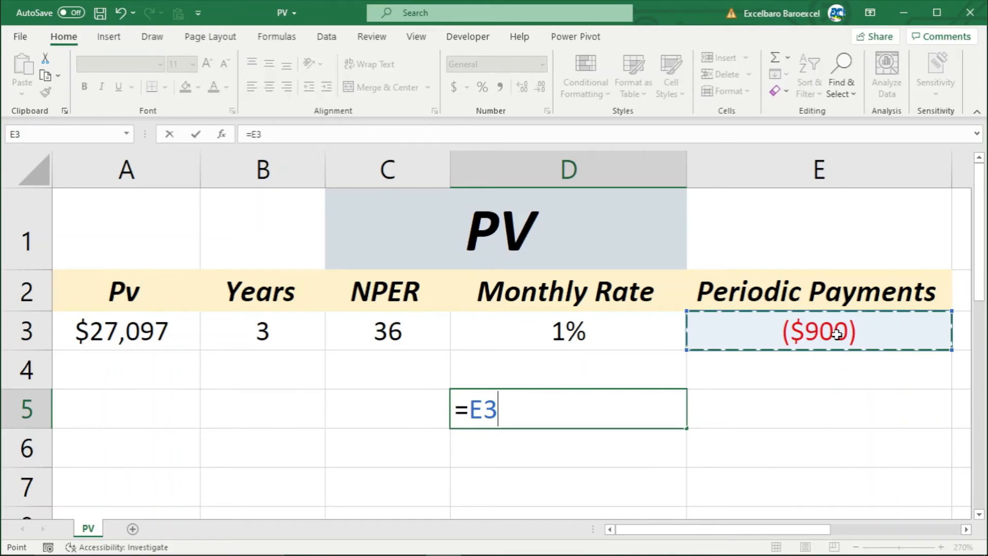
pyautogui.write('*')
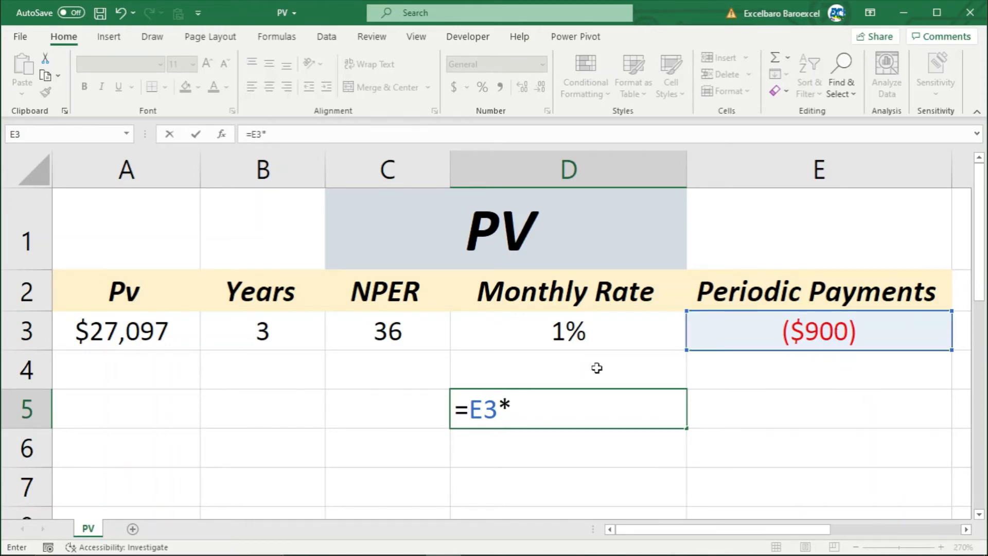
pyautogui.click(403, 335)
pyautogui.press('Return')
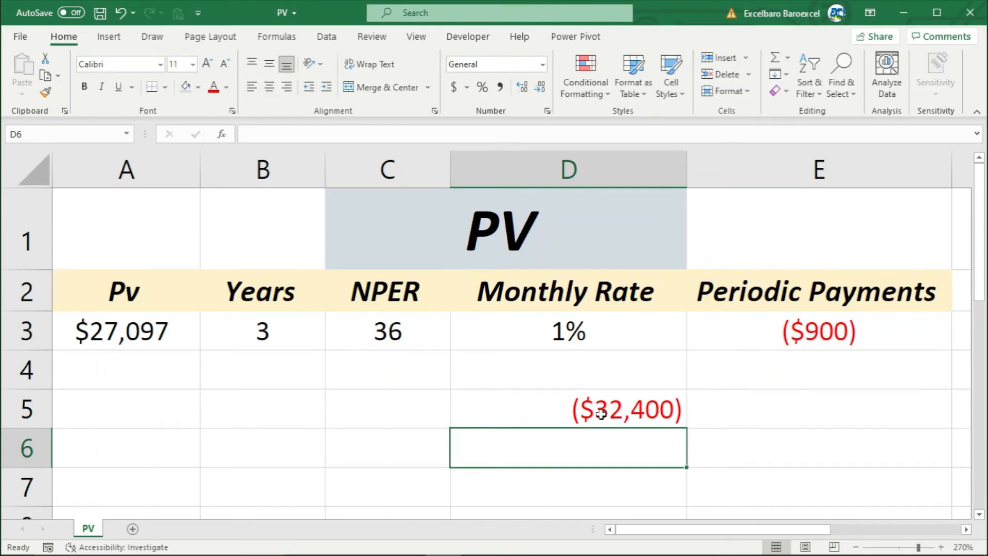
# Compare the payment total in D5 with the present value in A3 and the periodic payment in E3
pyautogui.click(600, 414)
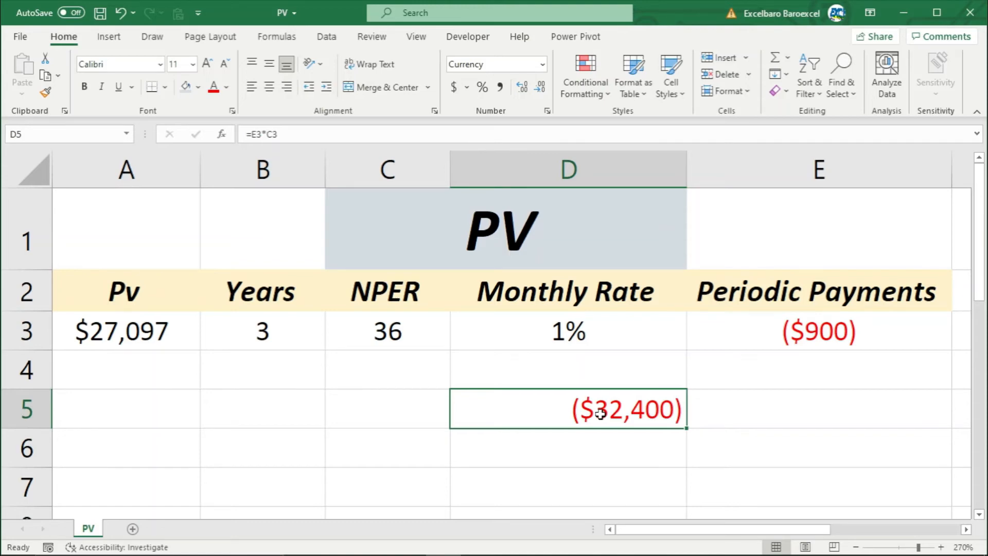
pyautogui.click(127, 334)
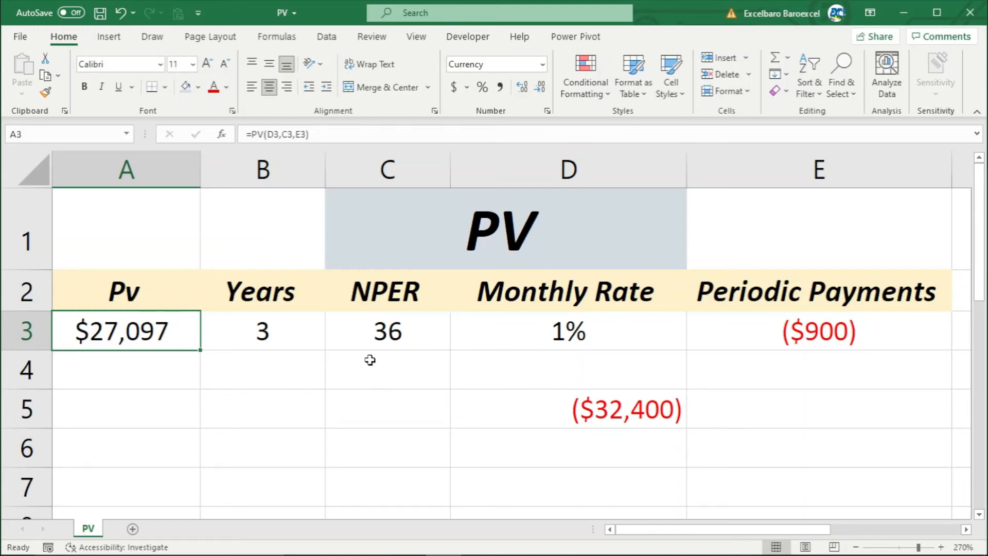
pyautogui.click(822, 345)
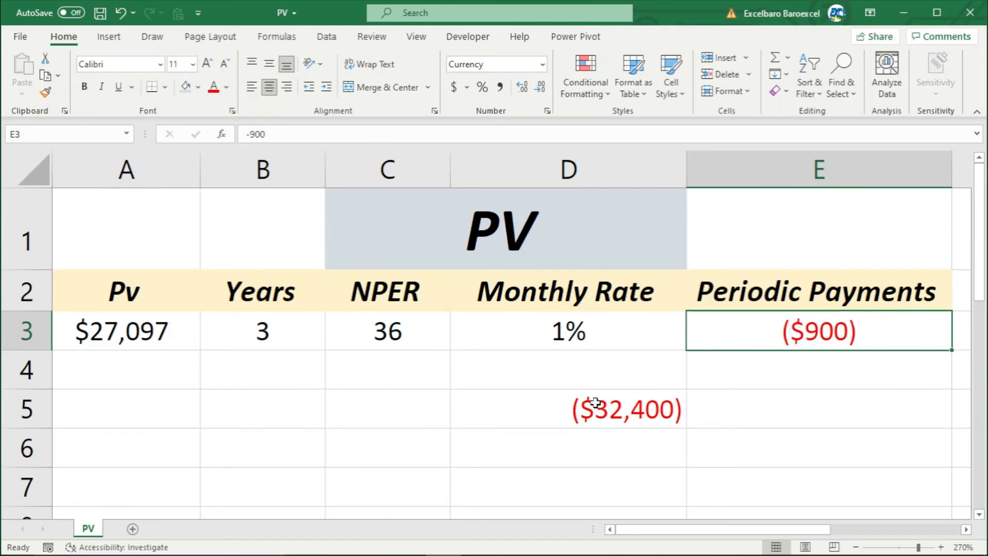
pyautogui.click(619, 406)
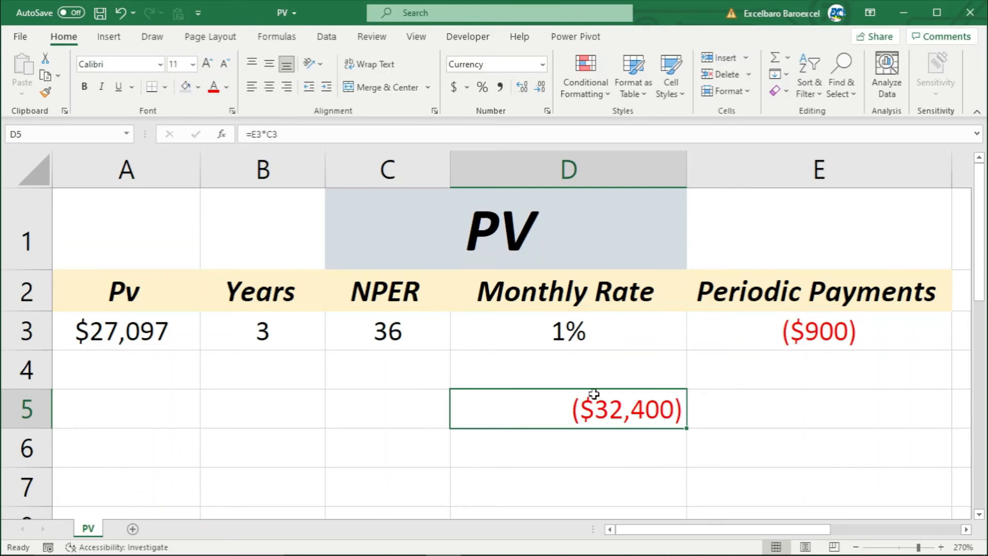
pyautogui.click(815, 335)
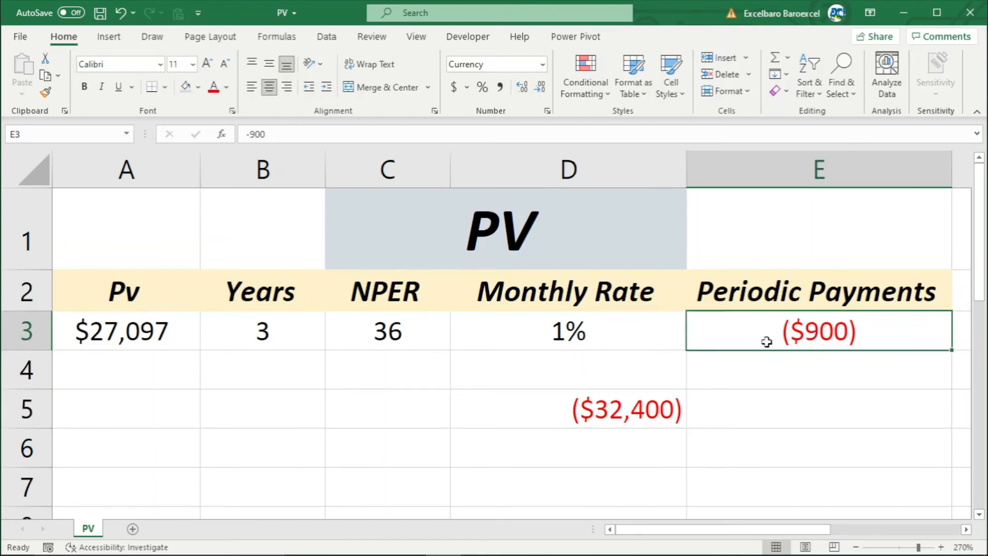
pyautogui.click(118, 335)
# Extend the formula in D5 with the negated present value so it reads =E3*C3+-A3
pyautogui.click(655, 414)
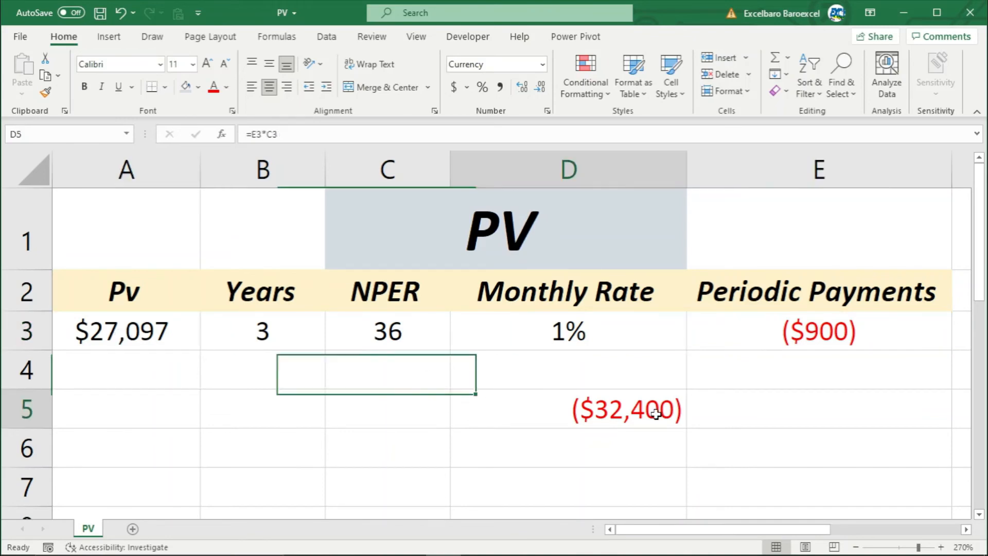
pyautogui.click(289, 133)
pyautogui.write('+-')
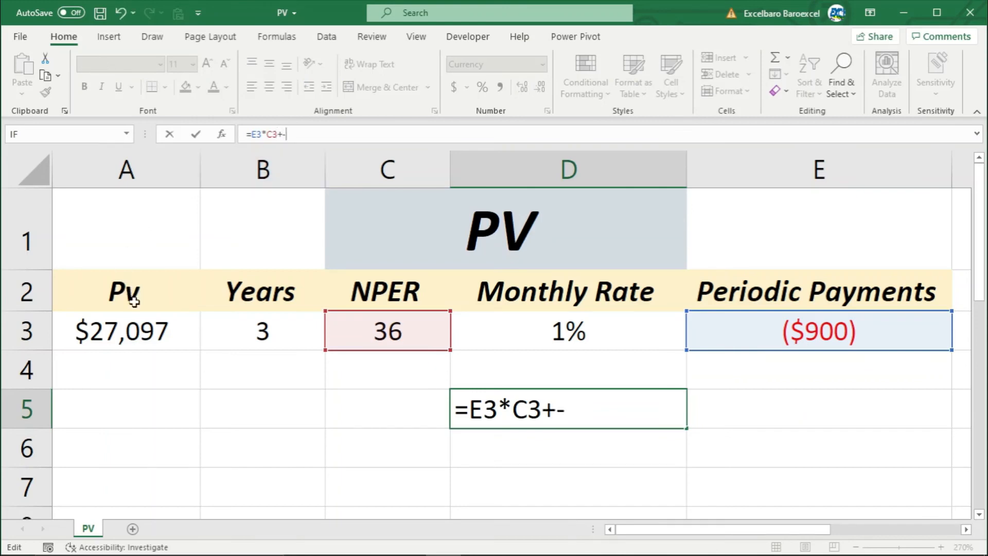
pyautogui.click(142, 332)
pyautogui.press('Return')
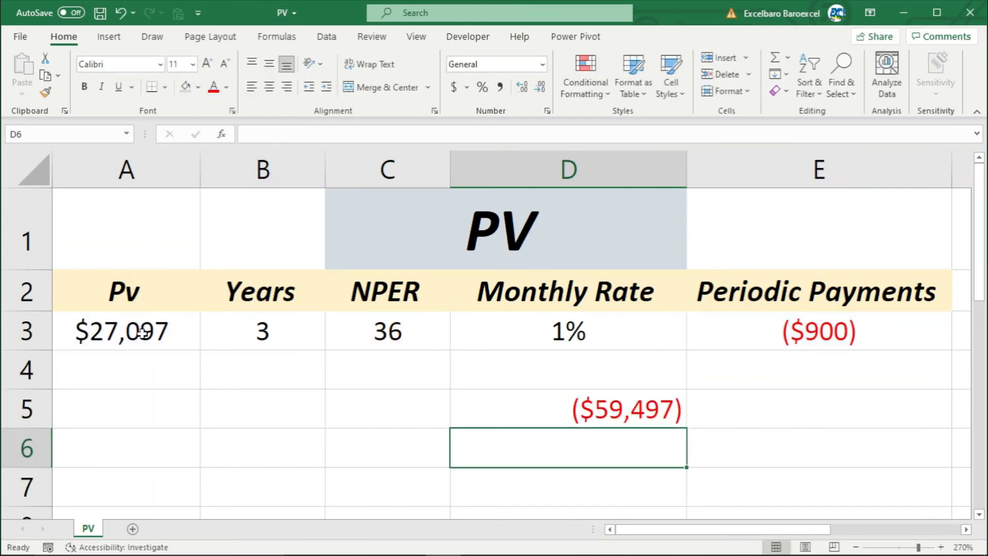
pyautogui.click(657, 419)
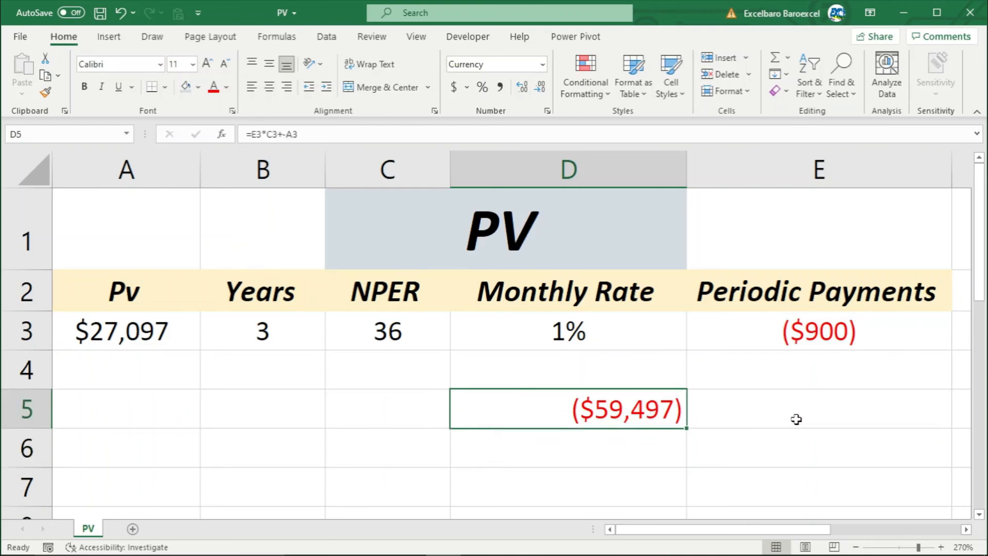
pyautogui.click(147, 338)
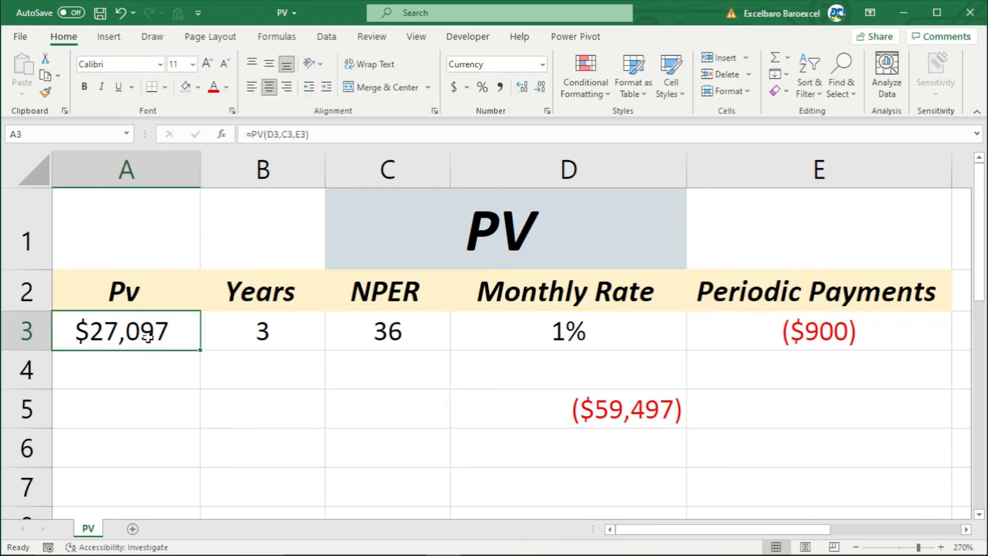
pyautogui.click(612, 409)
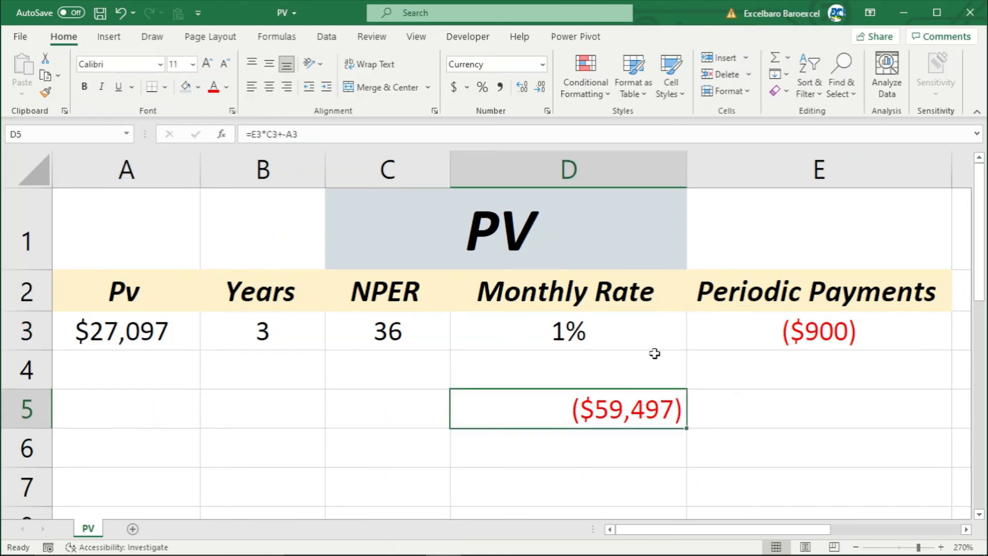